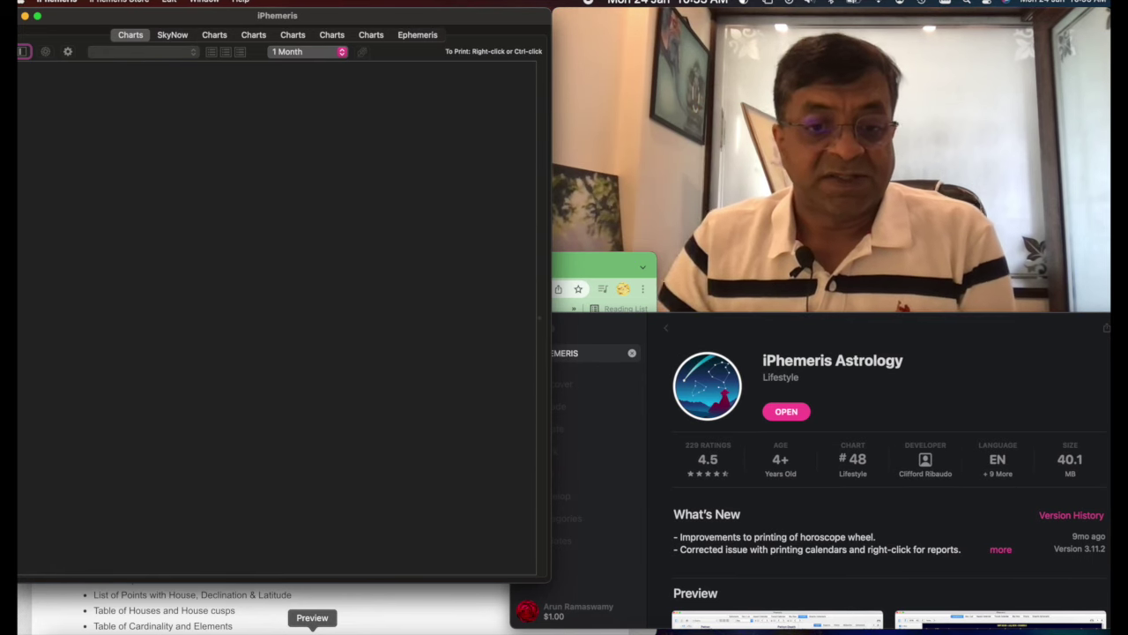
- Bring the iphemeris.com page in Chrome to the front and scroll back to its top
{"action": "left_click", "coordinate": [415, 624]}
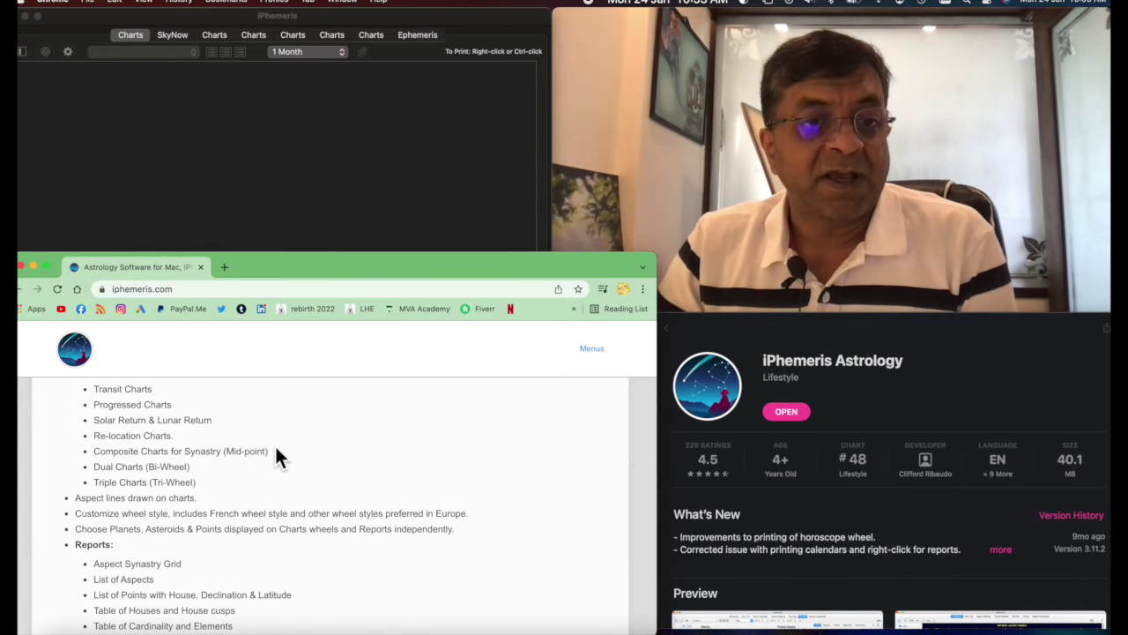
{"action": "scroll", "coordinate": [269, 448], "scroll_direction": "up", "scroll_amount": 2}
{"action": "scroll", "coordinate": [268, 441], "scroll_direction": "up", "scroll_amount": 10}
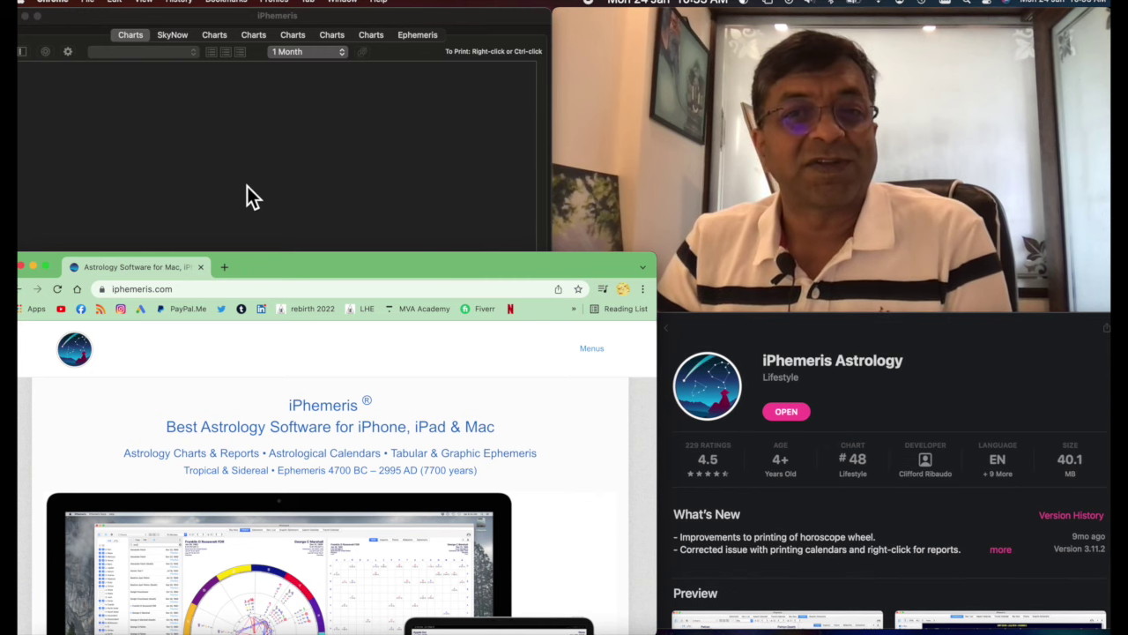
{"action": "left_click", "coordinate": [247, 185]}
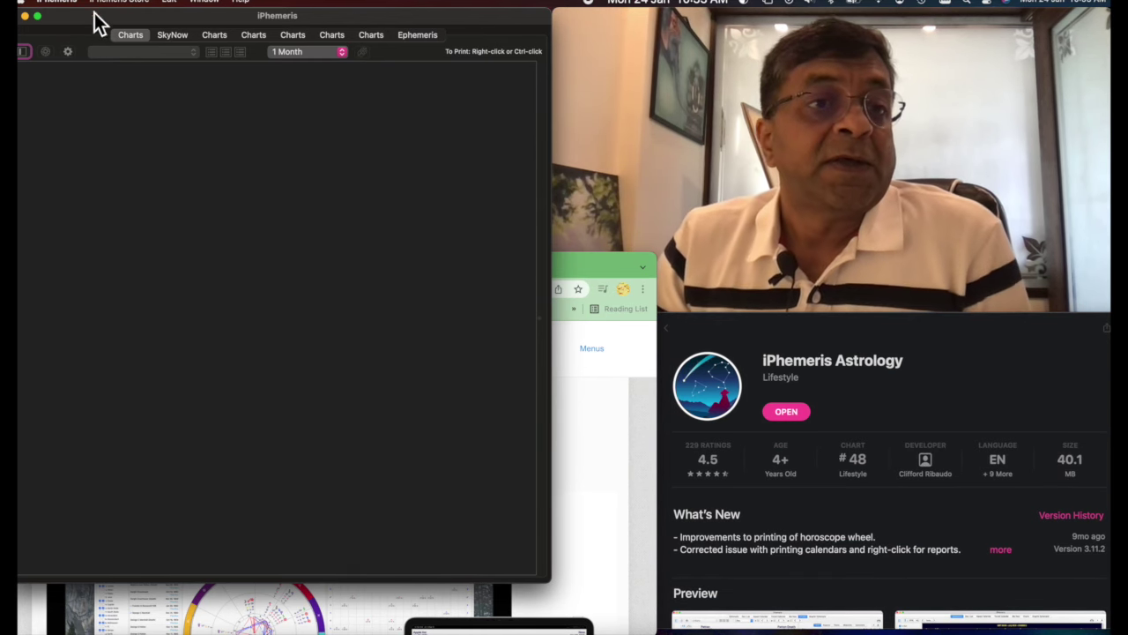
{"action": "left_click", "coordinate": [48, 3]}
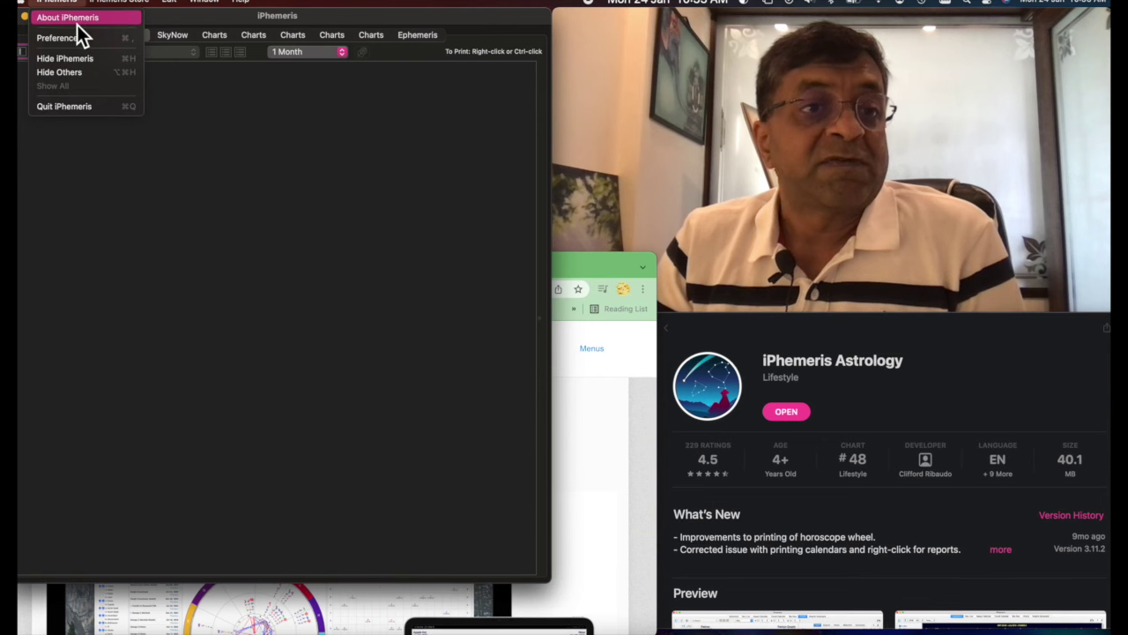
{"action": "left_click", "coordinate": [268, 232]}
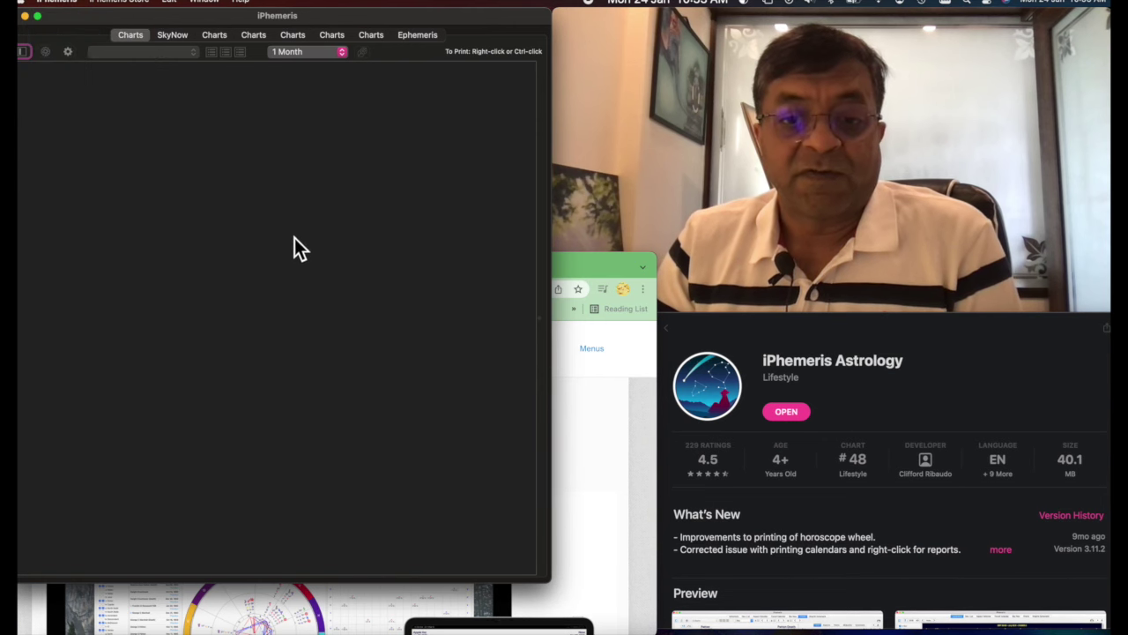
{"action": "left_click", "coordinate": [588, 381]}
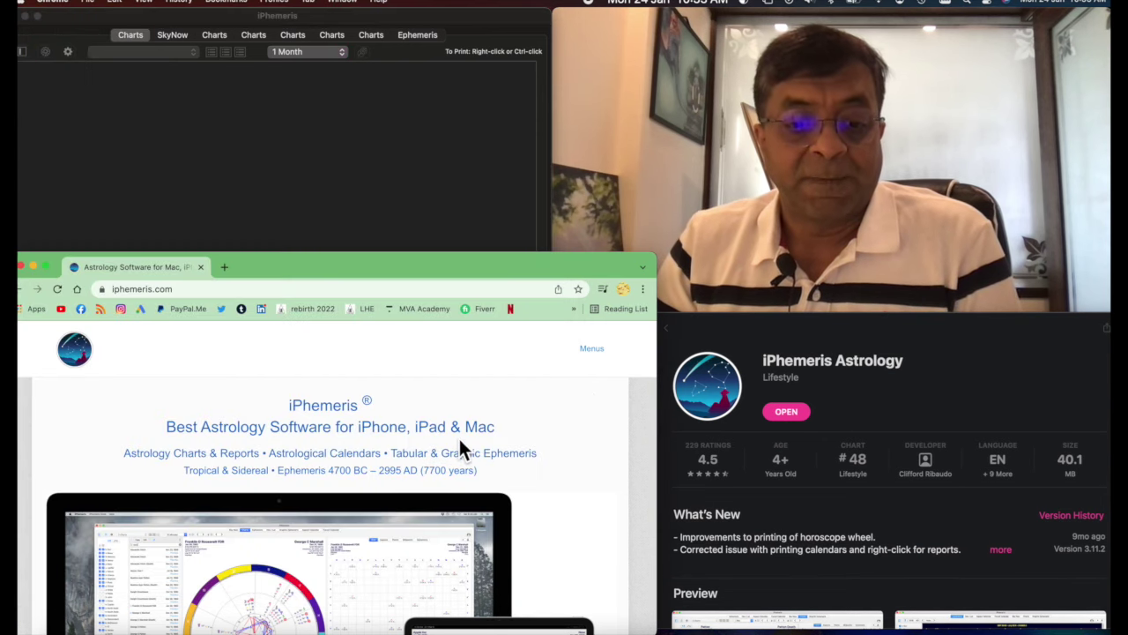
{"action": "left_click", "coordinate": [898, 400]}
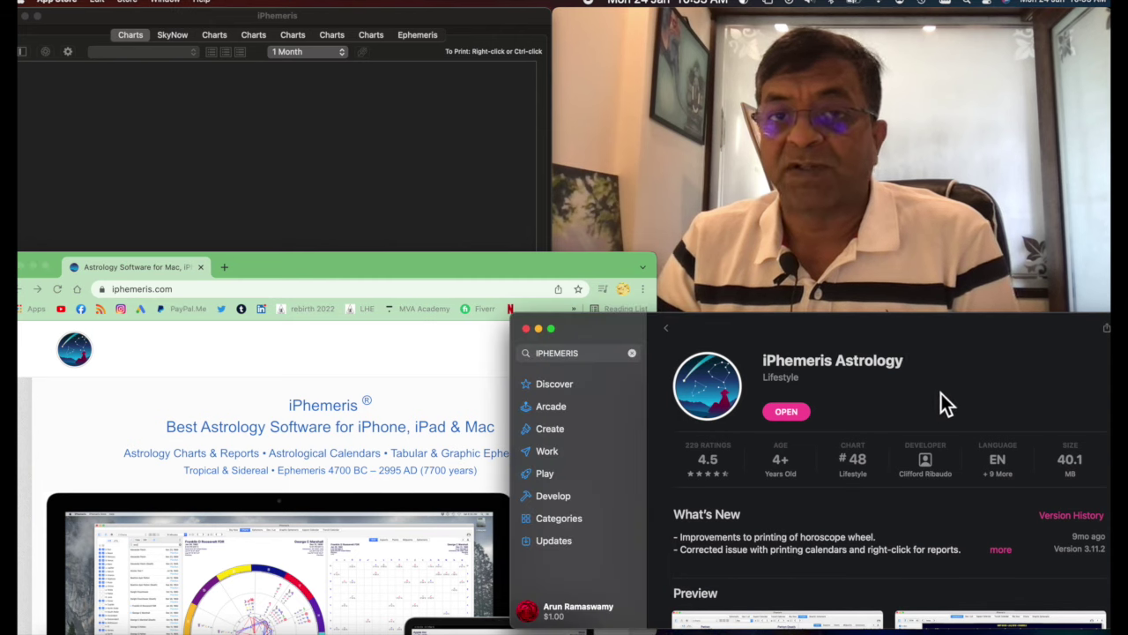
{"action": "scroll", "coordinate": [860, 431], "scroll_direction": "down", "scroll_amount": 3}
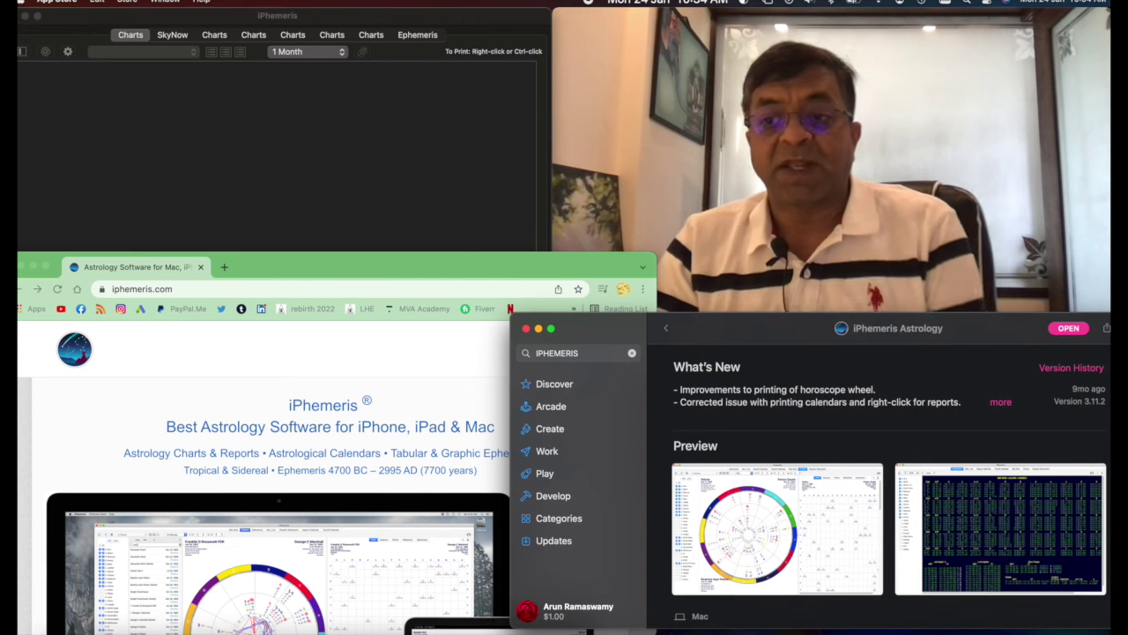
{"action": "key", "text": "ctrl+Up"}
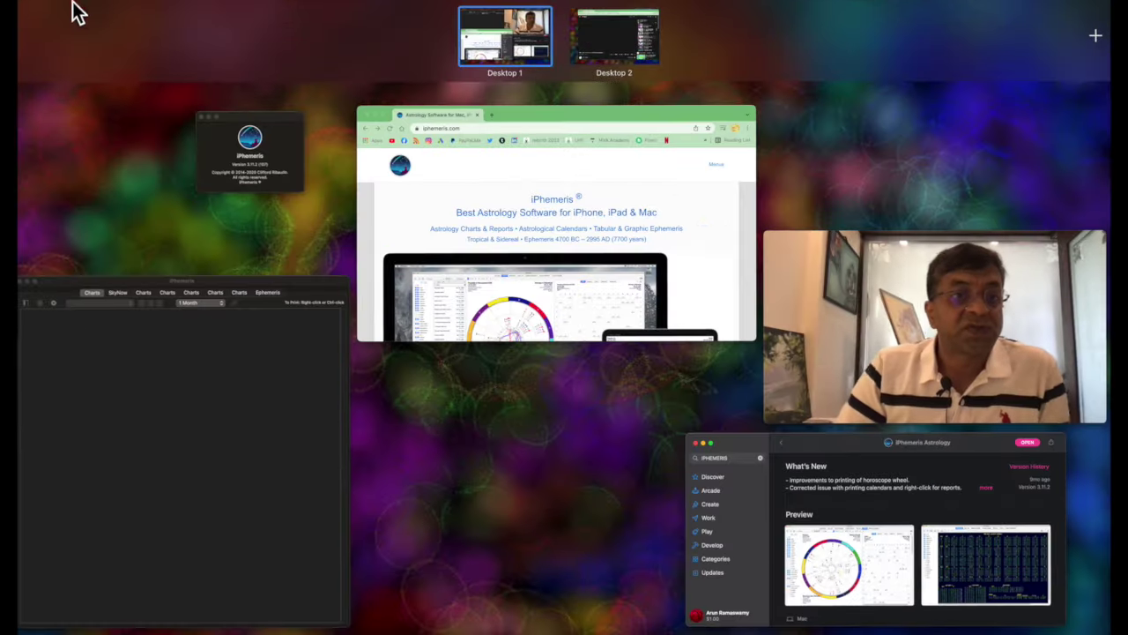
{"action": "left_click", "coordinate": [236, 304]}
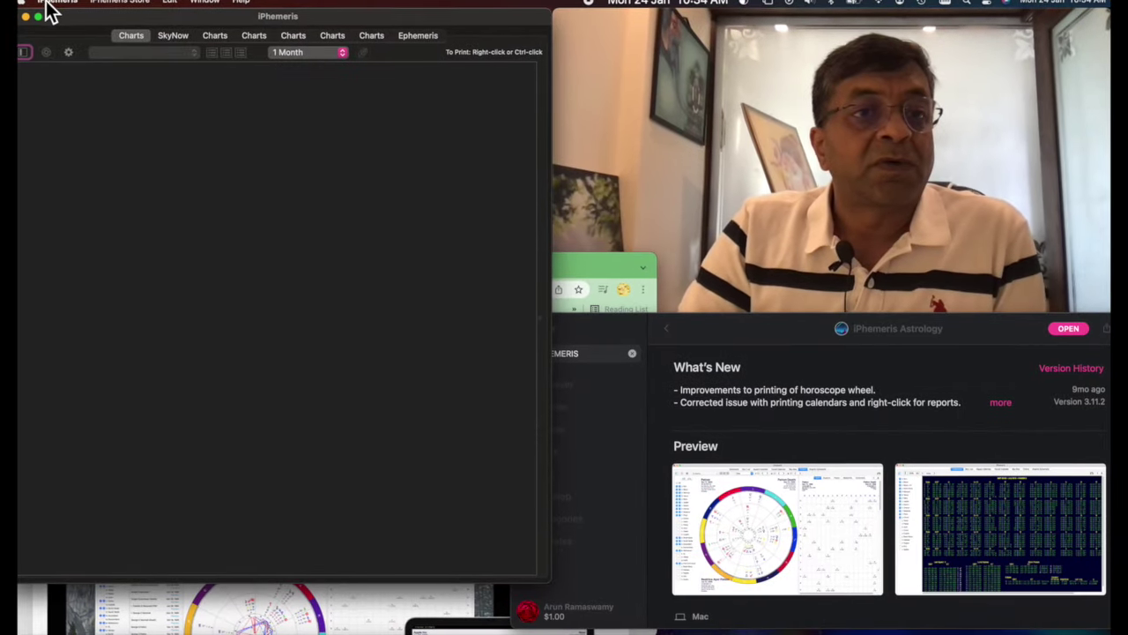
{"action": "left_click", "coordinate": [46, 5]}
{"action": "mouse_move", "coordinate": [26, 7]}
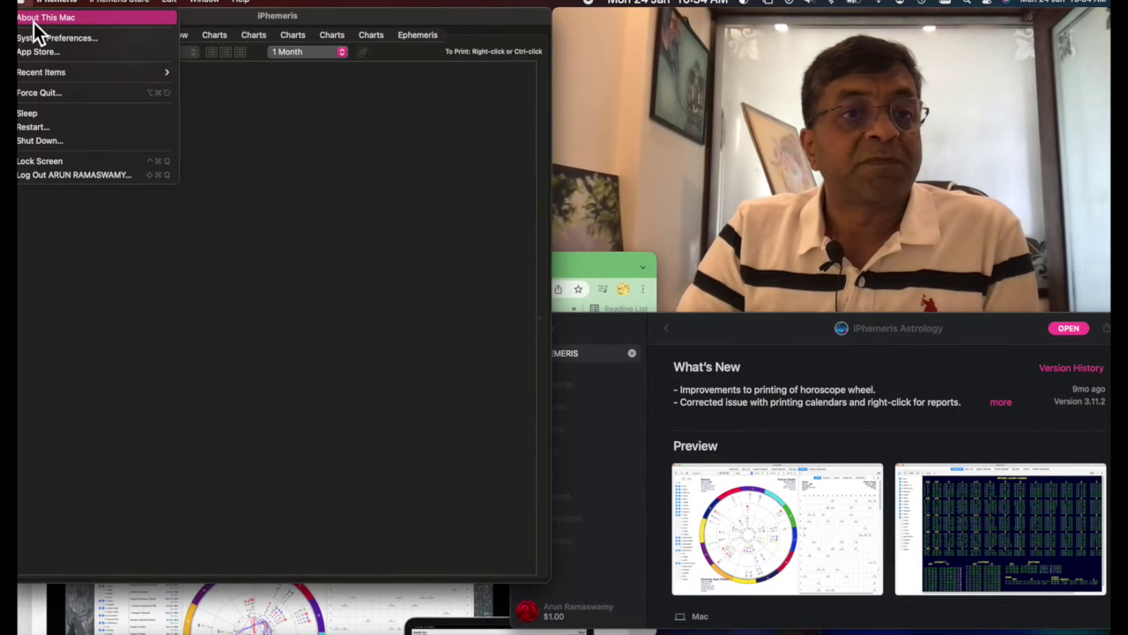
{"action": "left_click", "coordinate": [310, 217]}
{"action": "left_click", "coordinate": [62, 9]}
{"action": "left_click", "coordinate": [65, 16]}
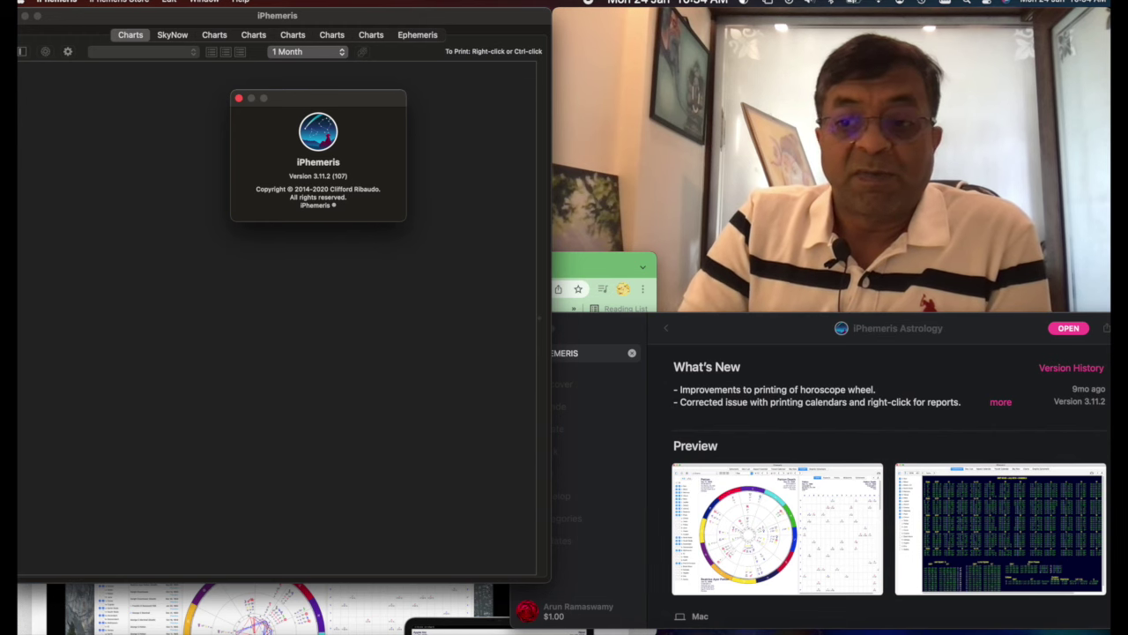
{"action": "left_click", "coordinate": [322, 403]}
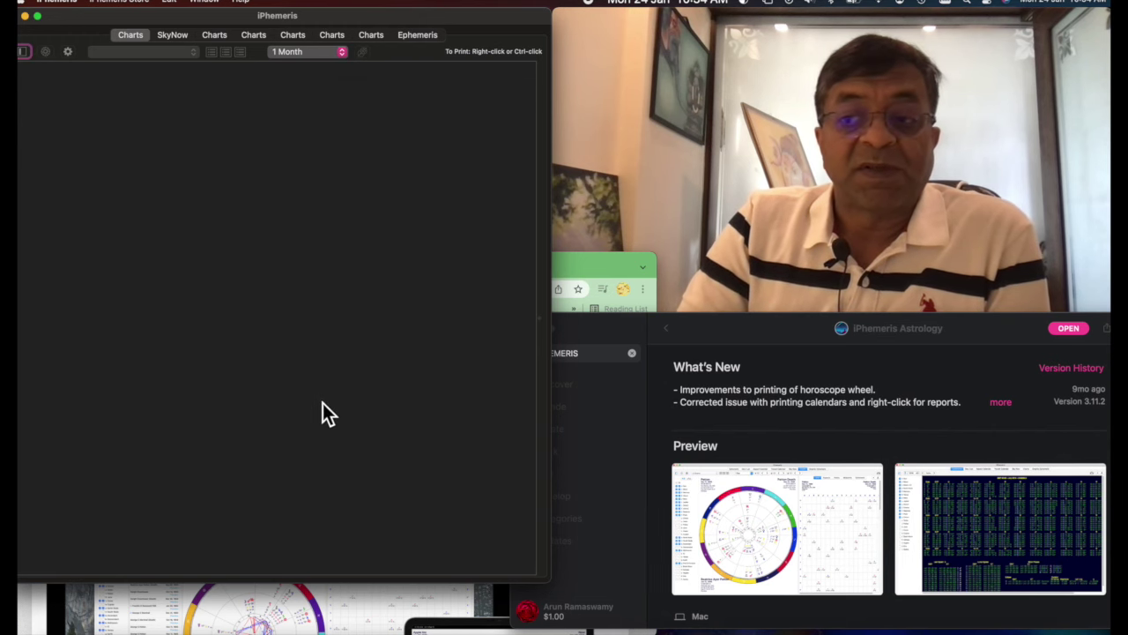
- Open iPhemeris Settings and leave the ephemeris type on Sidereal
{"action": "left_click", "coordinate": [68, 2]}
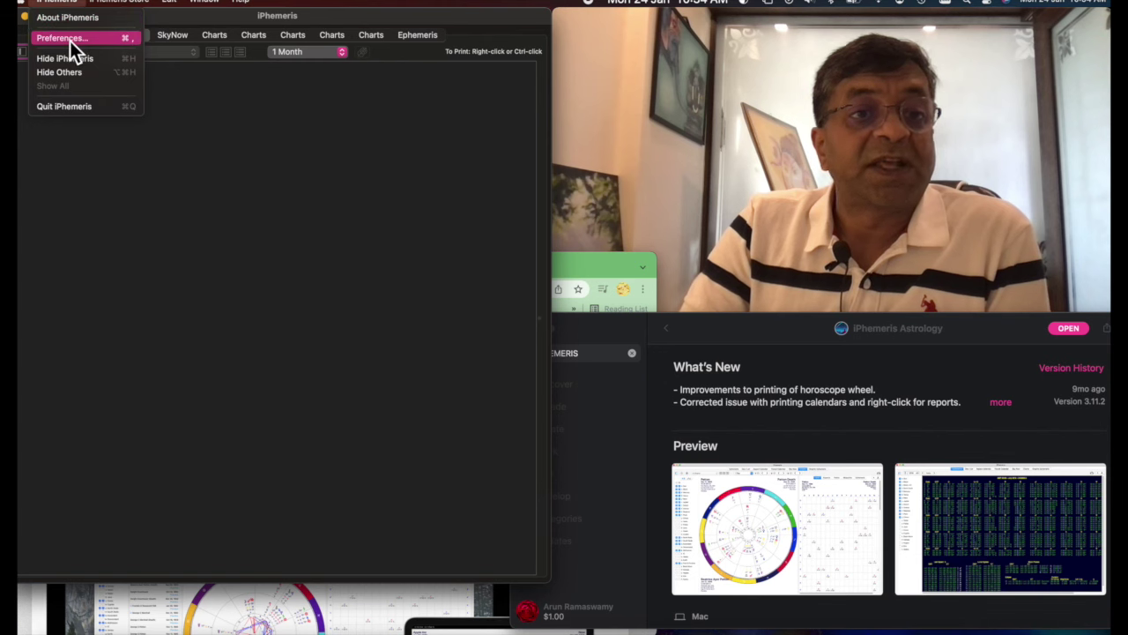
{"action": "left_click", "coordinate": [71, 40]}
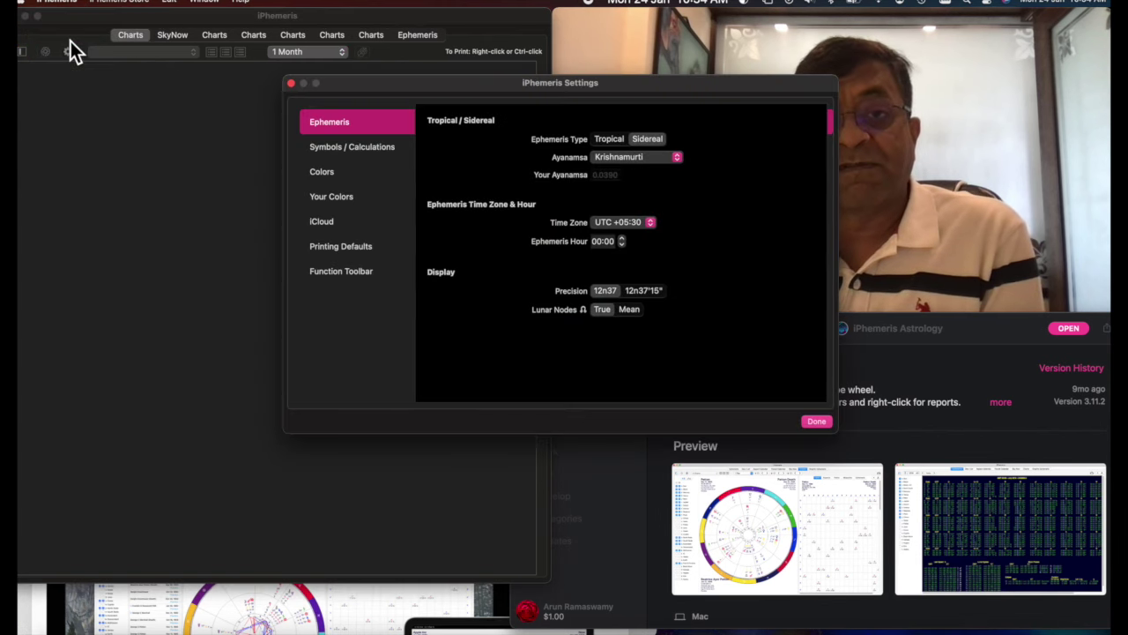
{"action": "left_click_drag", "start_coordinate": [616, 87], "coordinate": [384, 49]}
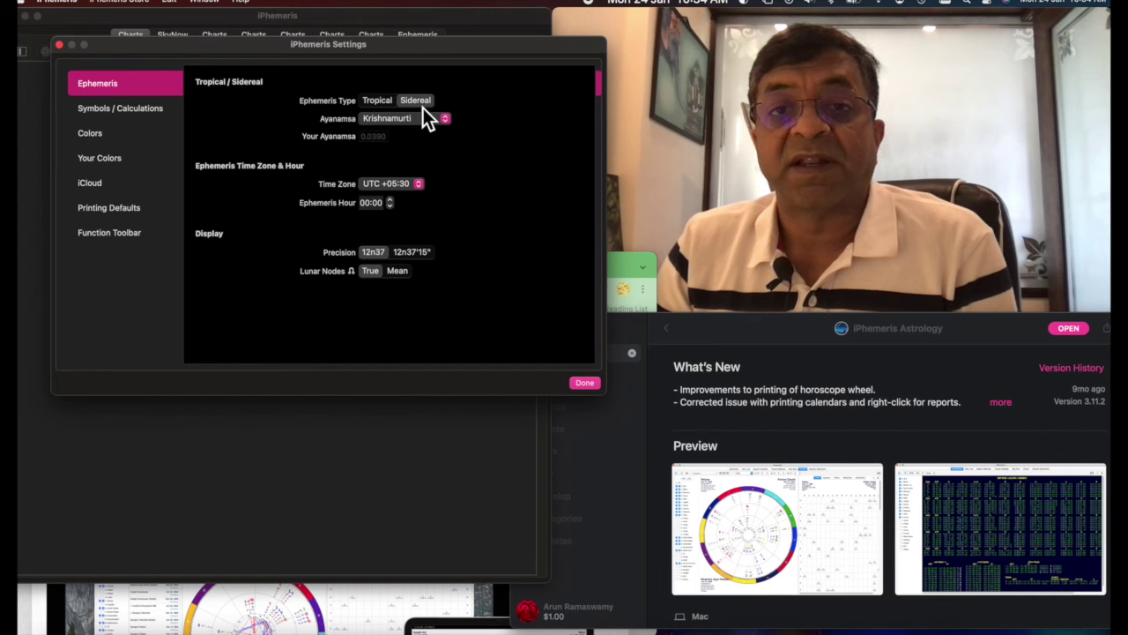
{"action": "left_click", "coordinate": [384, 104]}
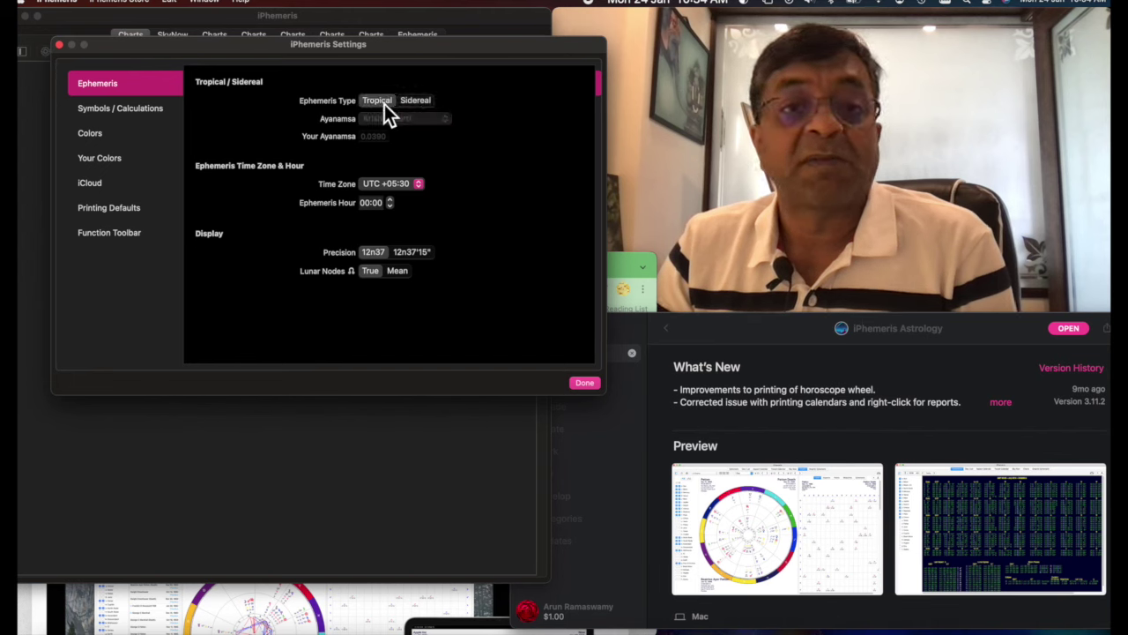
{"action": "left_click", "coordinate": [432, 102]}
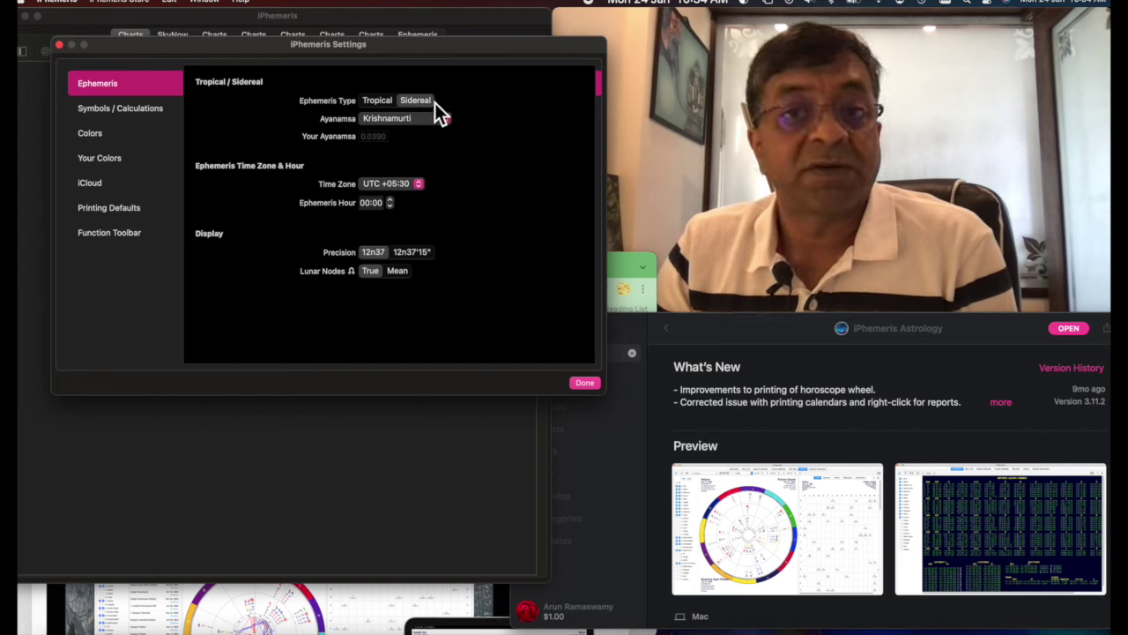
- Set the ayanamsa to Krishnamurti instead of Your Ayanamsa, then close Settings
{"action": "left_click", "coordinate": [445, 121]}
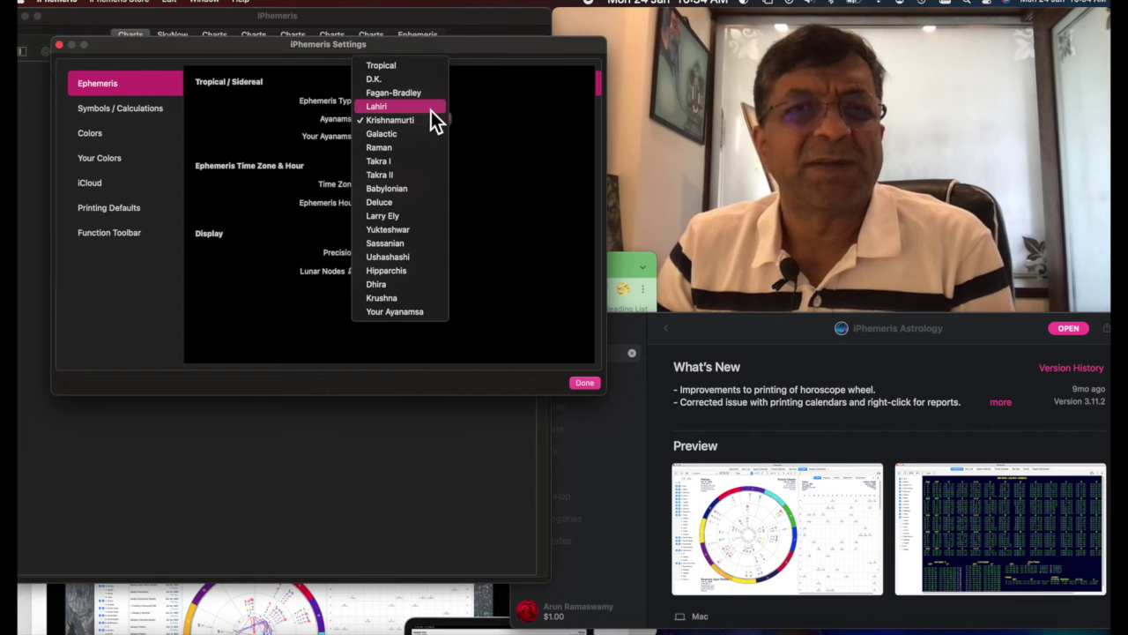
{"action": "left_click", "coordinate": [512, 124]}
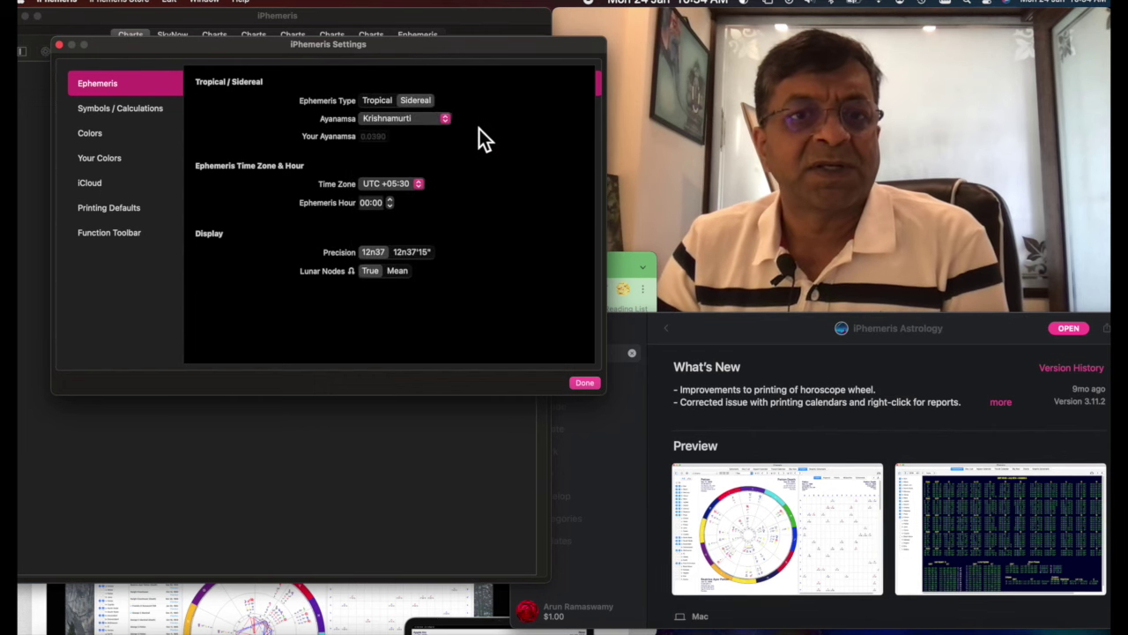
{"action": "left_click", "coordinate": [405, 125]}
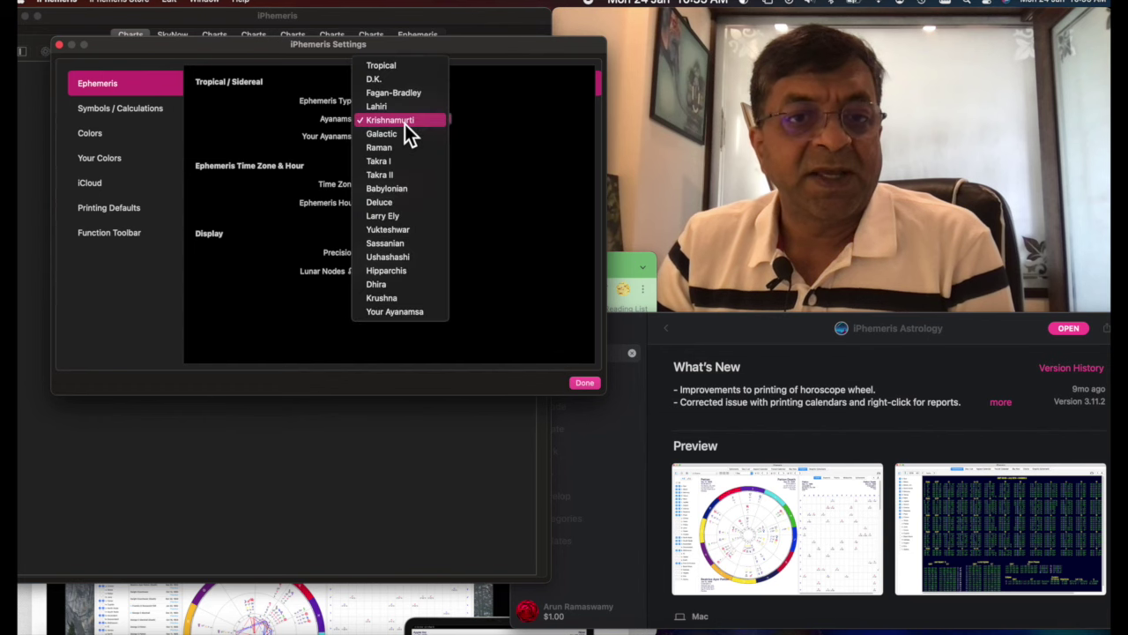
{"action": "left_click", "coordinate": [422, 316]}
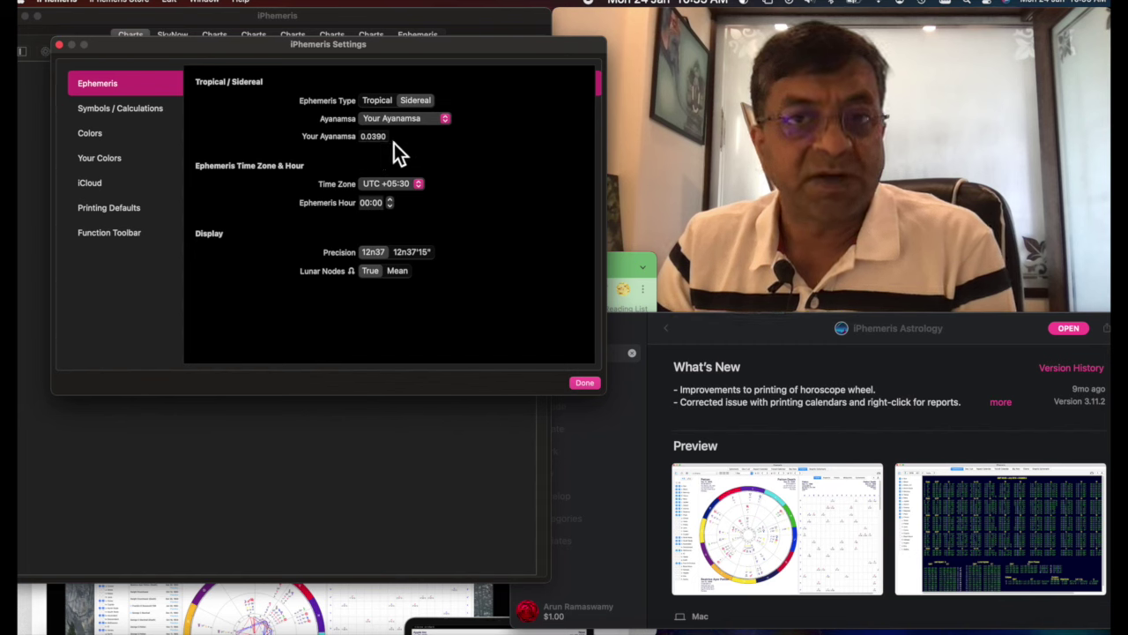
{"action": "left_click", "coordinate": [431, 122]}
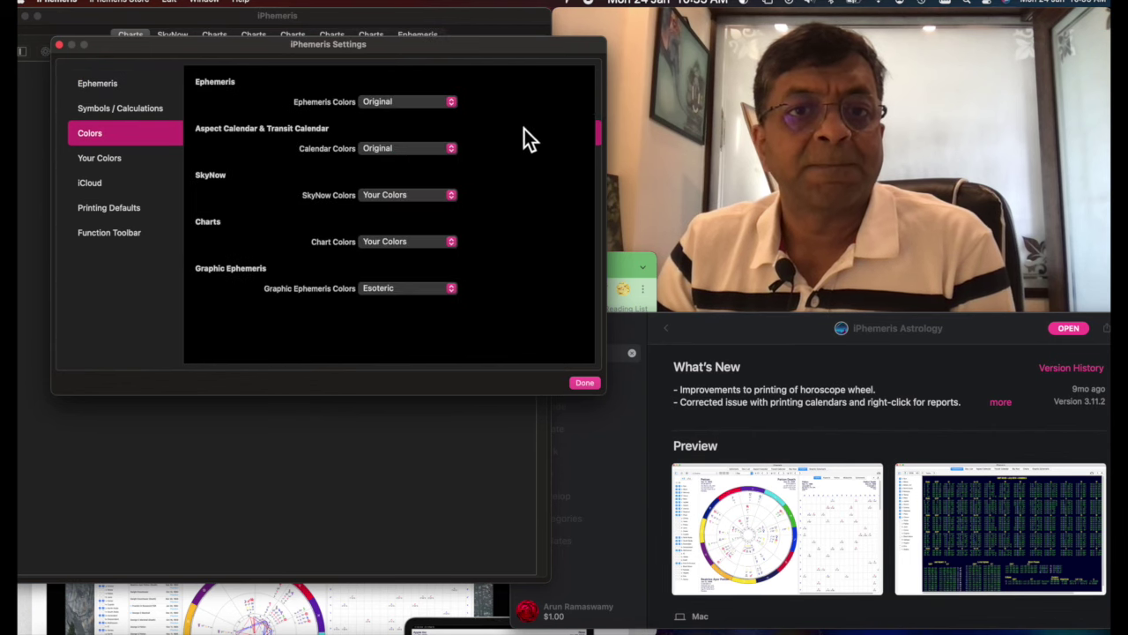
{"action": "left_click", "coordinate": [104, 84]}
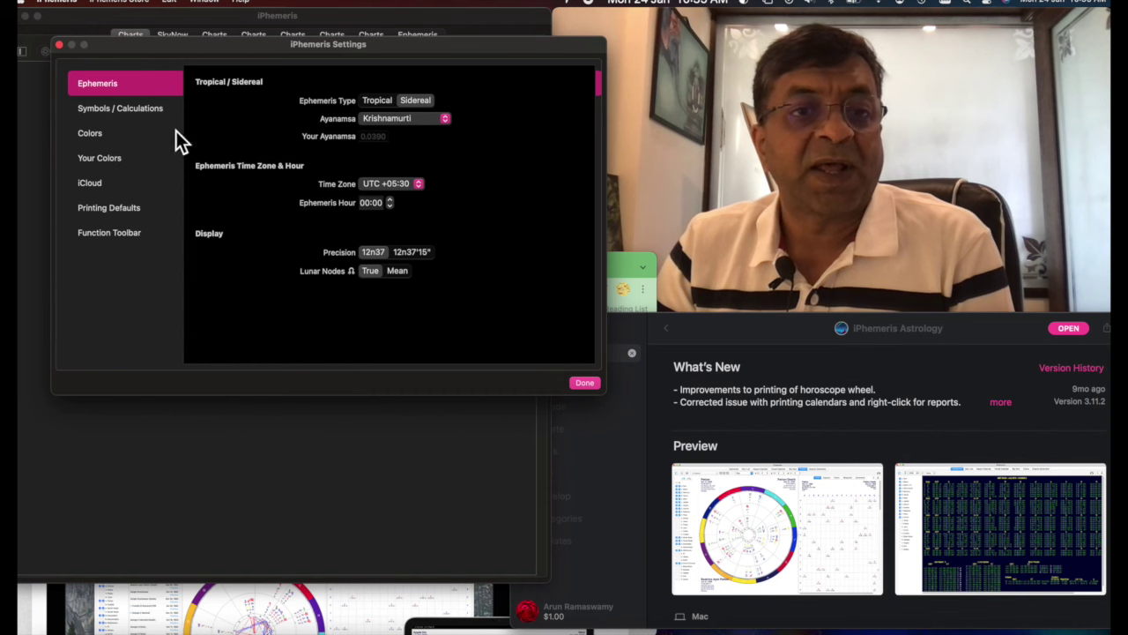
{"action": "left_click", "coordinate": [592, 387]}
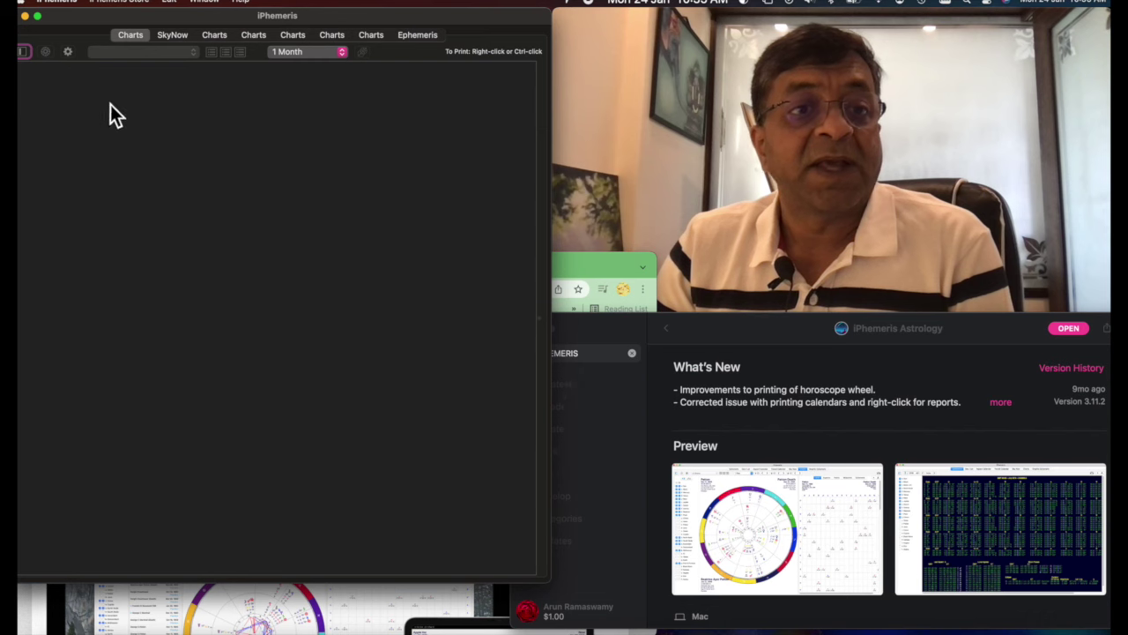
- Set the default house system to Vedic under Chart Defaults
{"action": "left_click", "coordinate": [72, 57]}
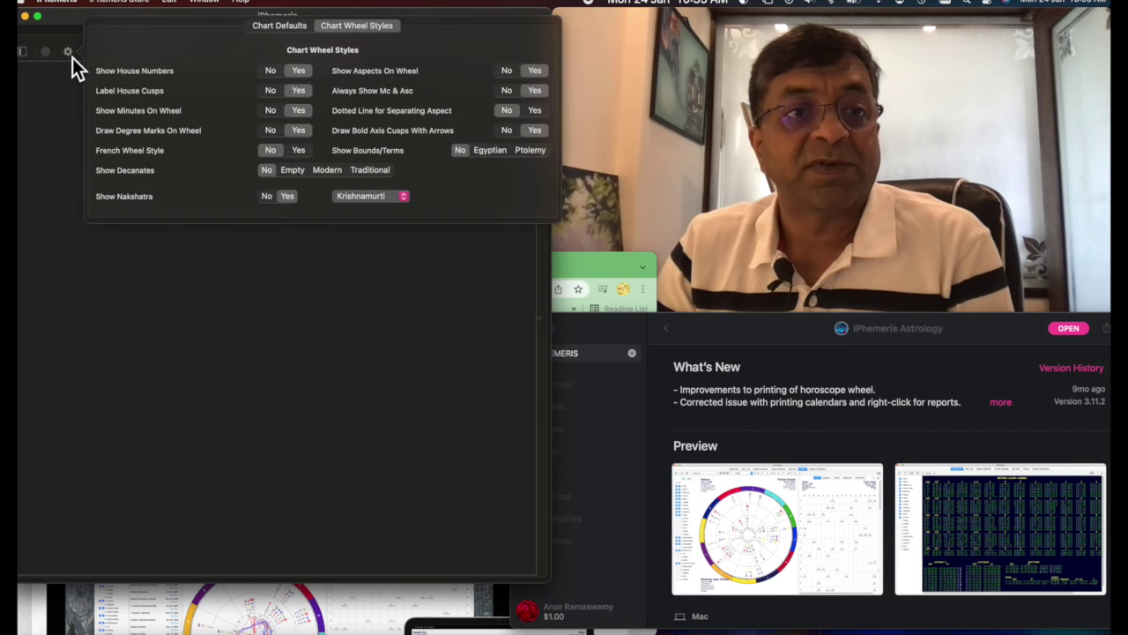
{"action": "left_click", "coordinate": [266, 26]}
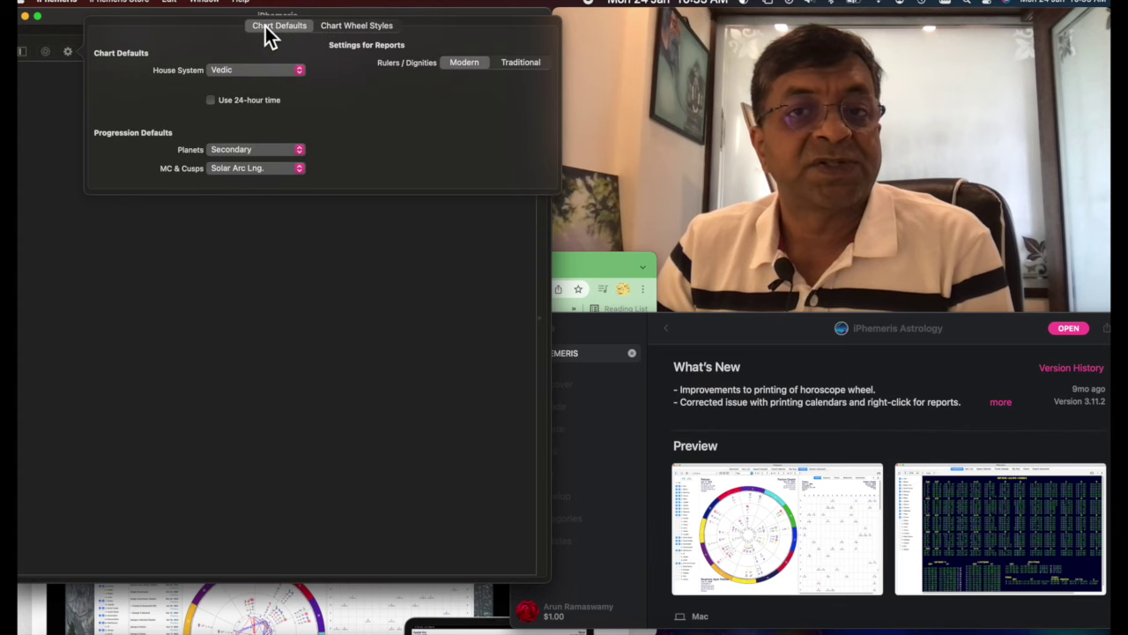
{"action": "left_click", "coordinate": [282, 70]}
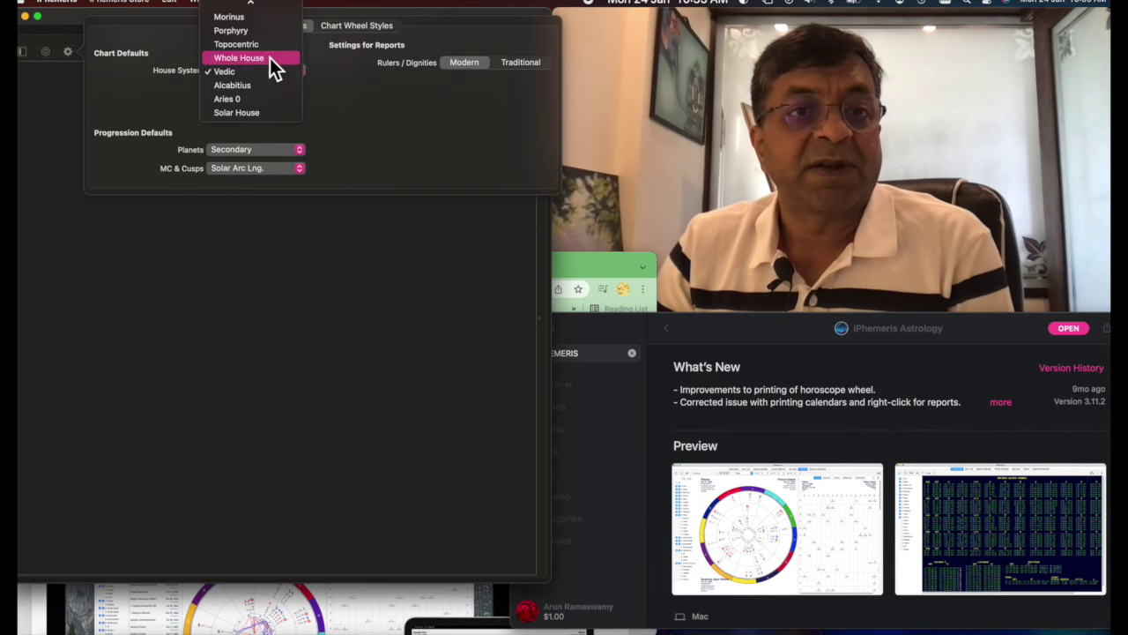
{"action": "scroll", "coordinate": [267, 48], "scroll_direction": "up", "scroll_amount": 3}
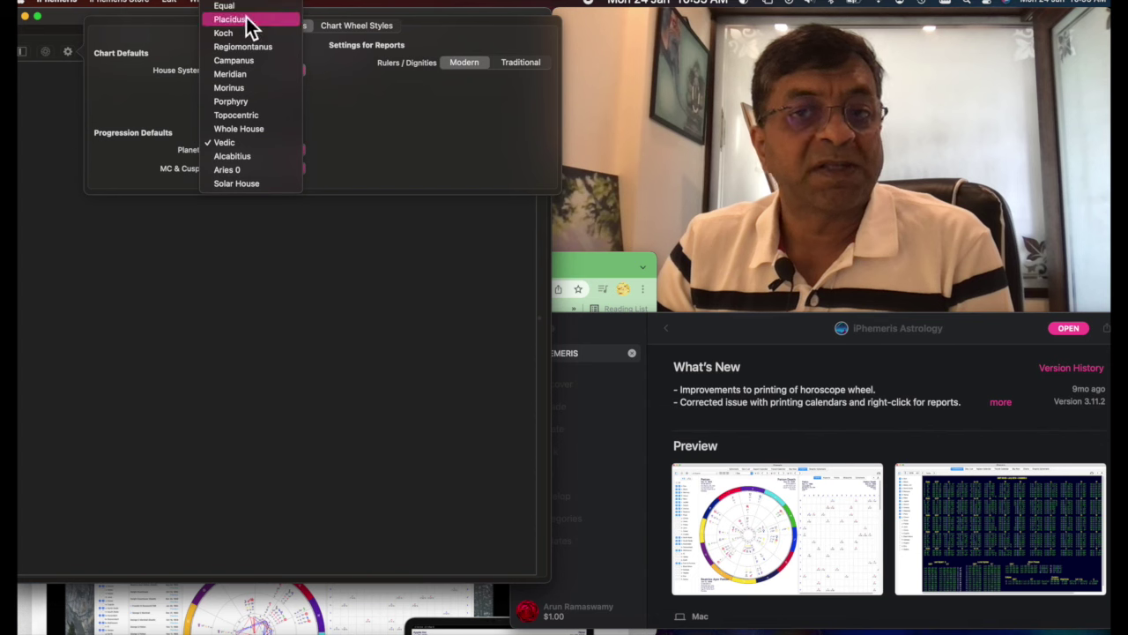
{"action": "left_click", "coordinate": [260, 147]}
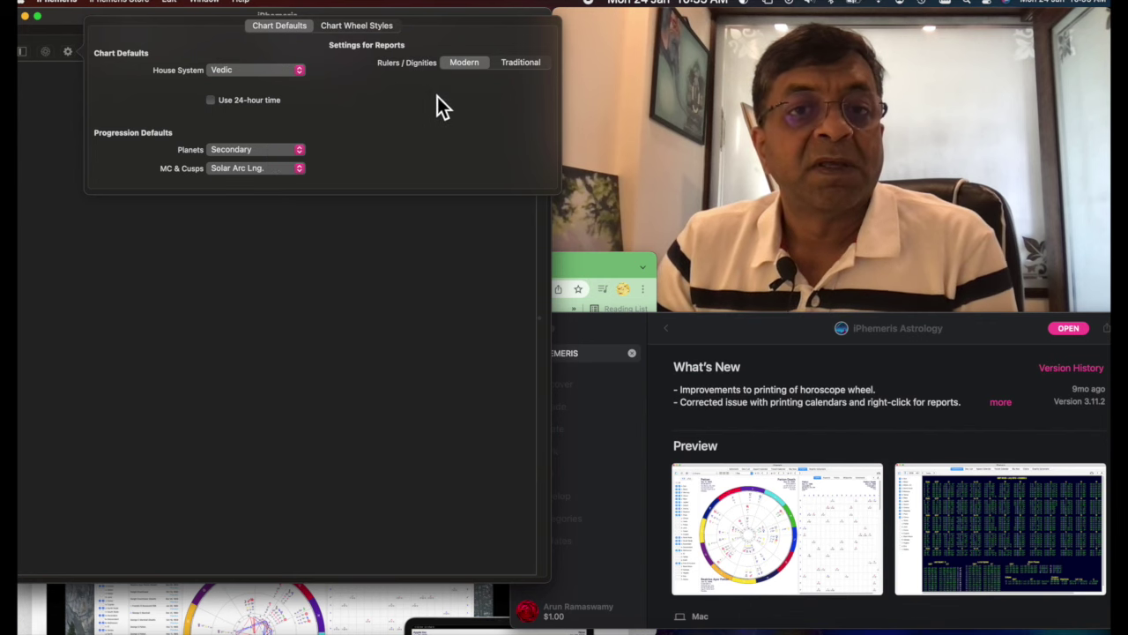
{"action": "left_click", "coordinate": [364, 26]}
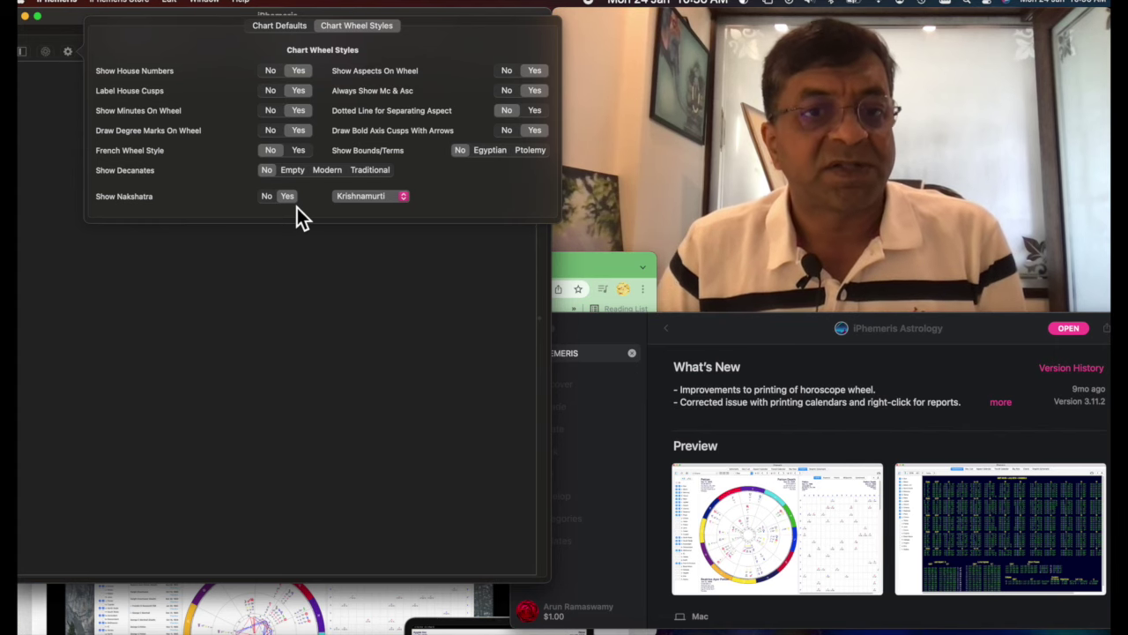
- Keep Krishnamurti as the ayanamsa for wheel nakshatras and dismiss the style options
{"action": "left_click", "coordinate": [370, 199]}
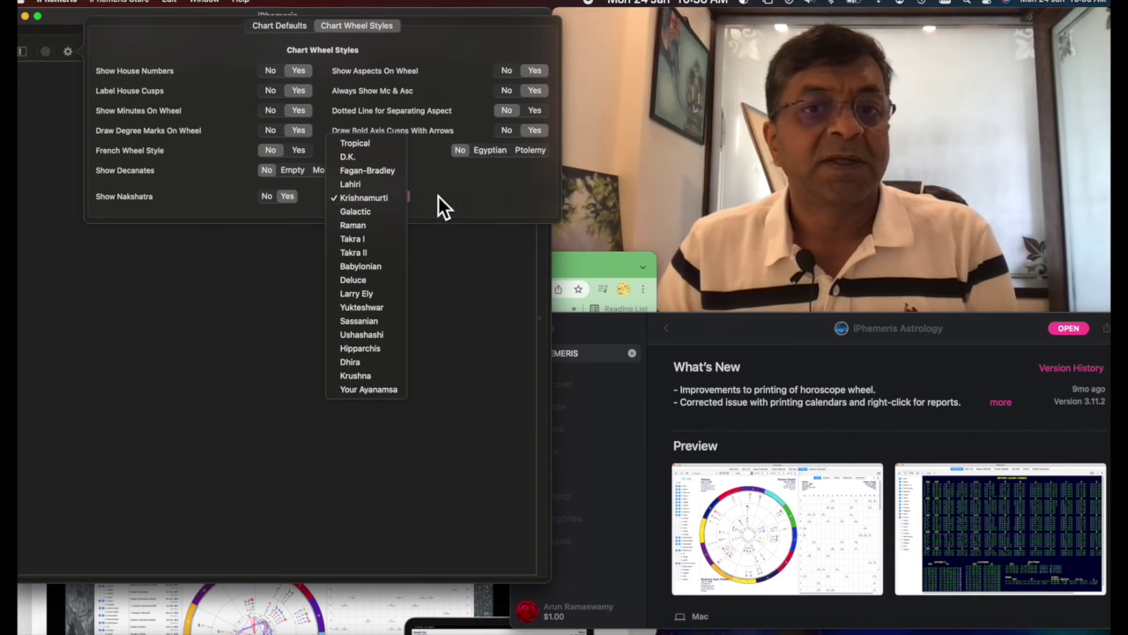
{"action": "left_click", "coordinate": [438, 196]}
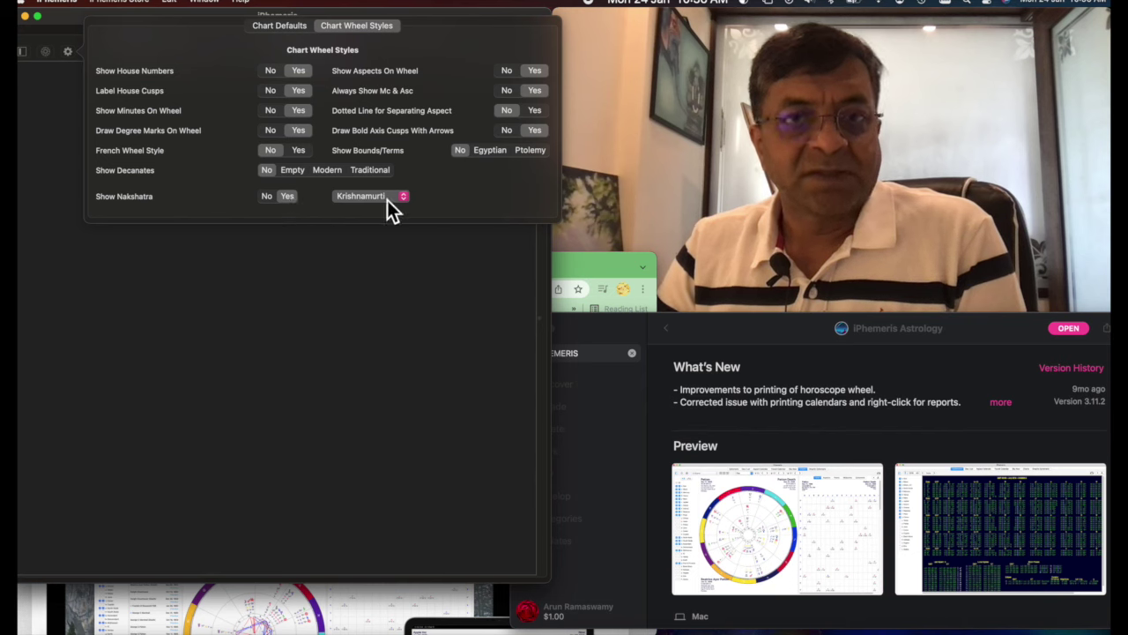
{"action": "left_click", "coordinate": [345, 289]}
- Display the SkyNow Vedic wheel and advance it one day to 03 Feb 2022
{"action": "left_click", "coordinate": [185, 37]}
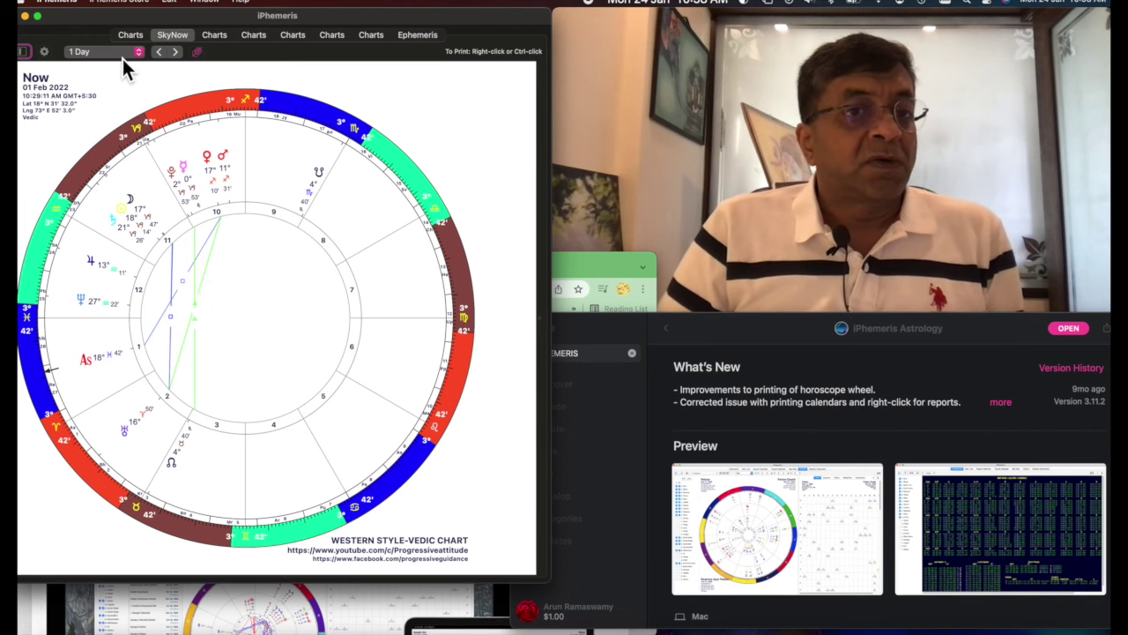
{"action": "left_click", "coordinate": [183, 56]}
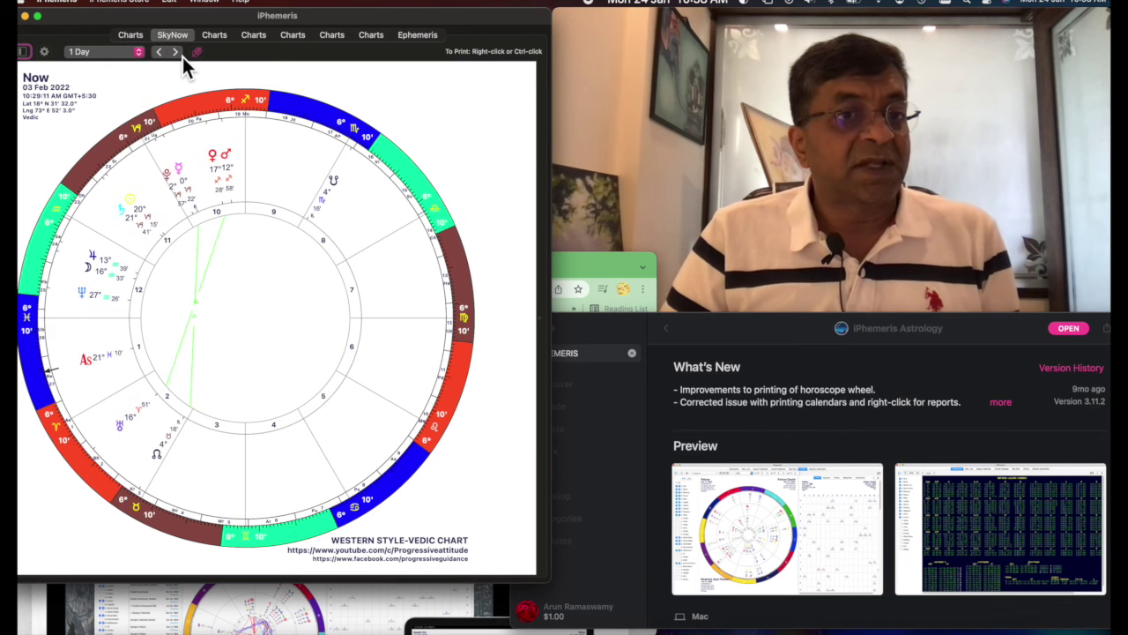
{"action": "left_click", "coordinate": [163, 57]}
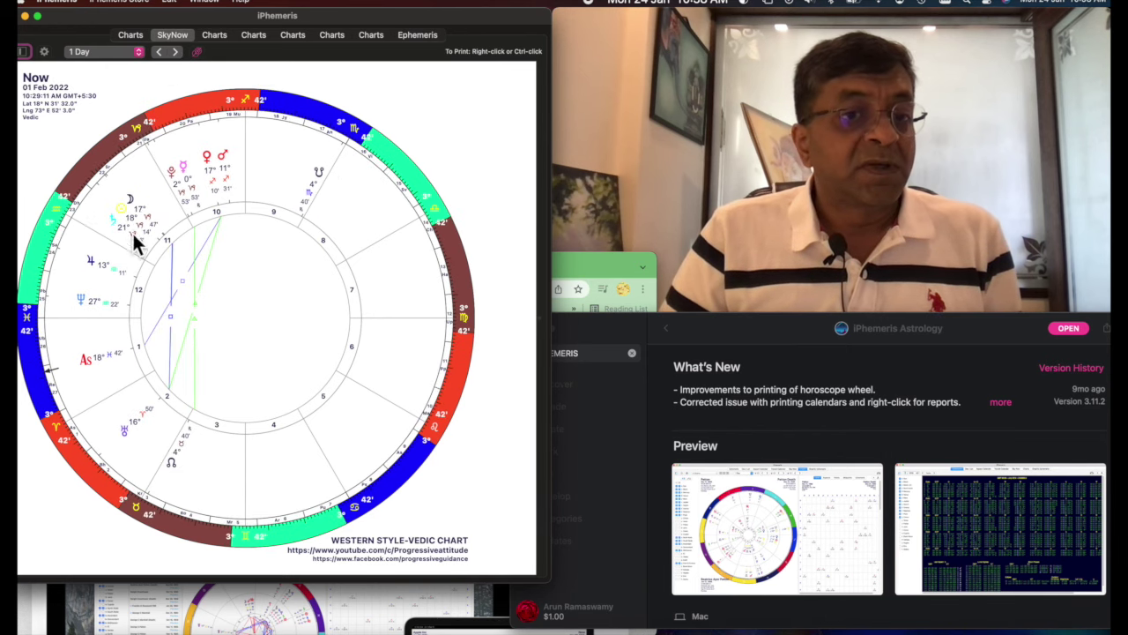